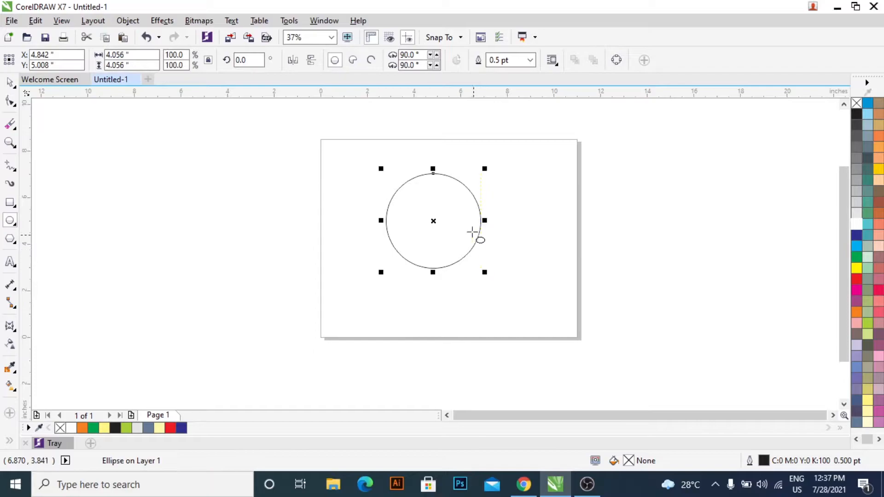
- Create a smaller concentric copy of the circle, about 0.75 inches in diameter, at its centre
{"action": "scroll", "coordinate": [424, 174], "scroll_direction": "up", "scroll_amount": 1}
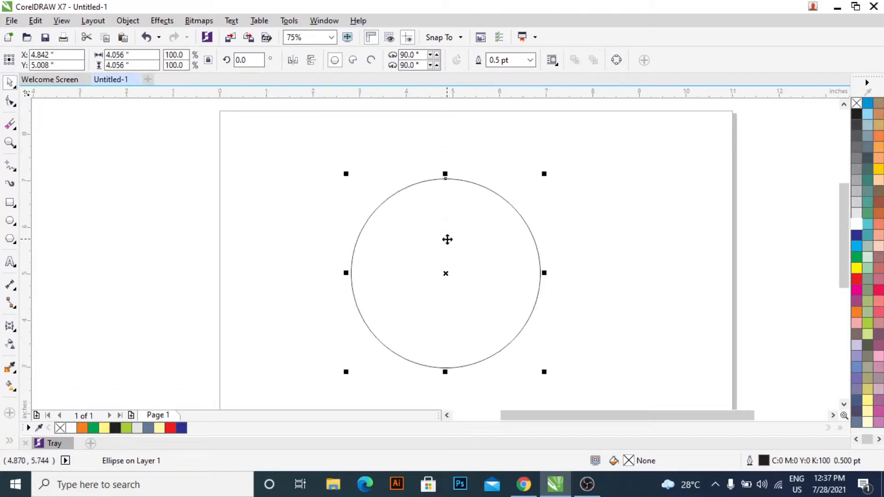
{"action": "left_click_drag", "start_coordinate": [545, 176], "coordinate": [528, 251]}
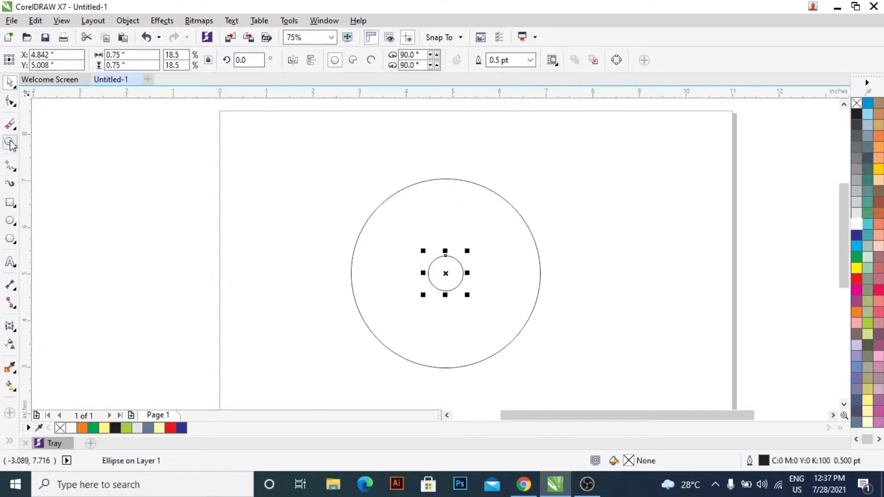
- Draw a thin closed triangle about 0.1 by 2.03 inches from the circles' centre up to the large circle, with its third corner on the left
{"action": "left_click", "coordinate": [10, 167]}
{"action": "scroll", "coordinate": [442, 267], "scroll_direction": "up", "scroll_amount": 1}
{"action": "scroll", "coordinate": [442, 268], "scroll_direction": "down", "scroll_amount": 1}
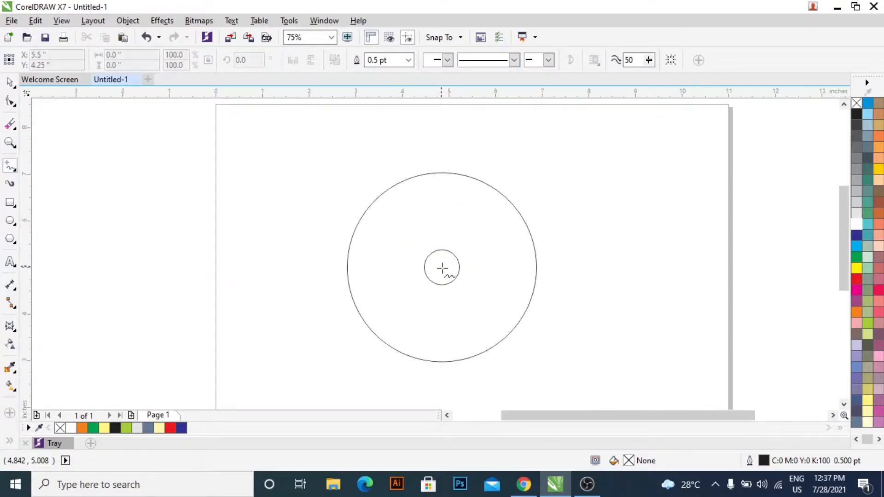
{"action": "left_click", "coordinate": [441, 267]}
{"action": "left_click", "coordinate": [442, 174]}
{"action": "scroll", "coordinate": [434, 267], "scroll_direction": "up", "scroll_amount": 1}
{"action": "left_click", "coordinate": [448, 266]}
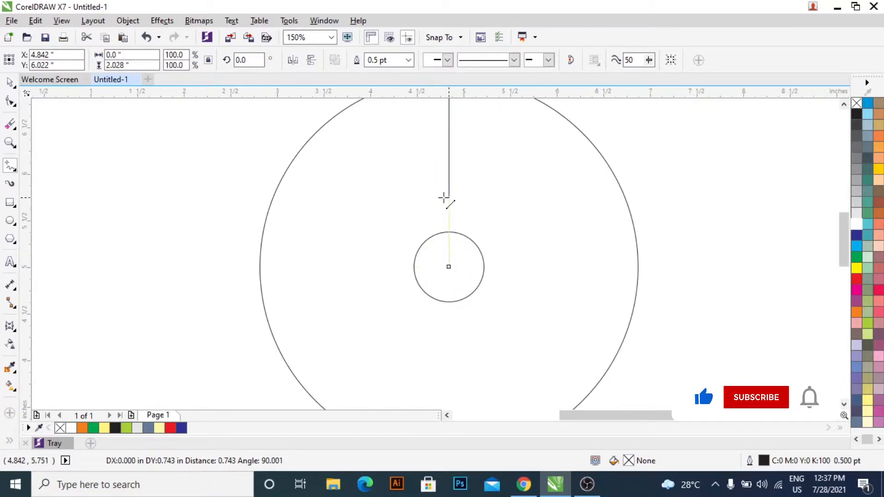
{"action": "double_click", "coordinate": [439, 196]}
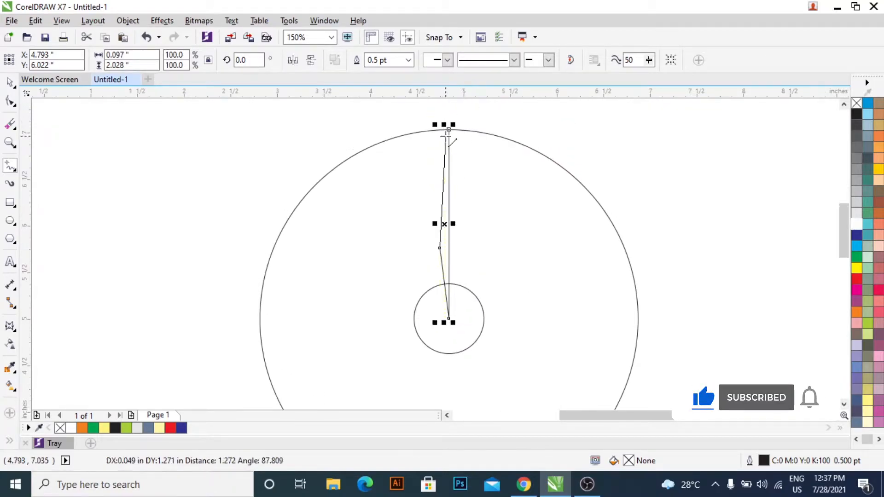
{"action": "double_click", "coordinate": [449, 130]}
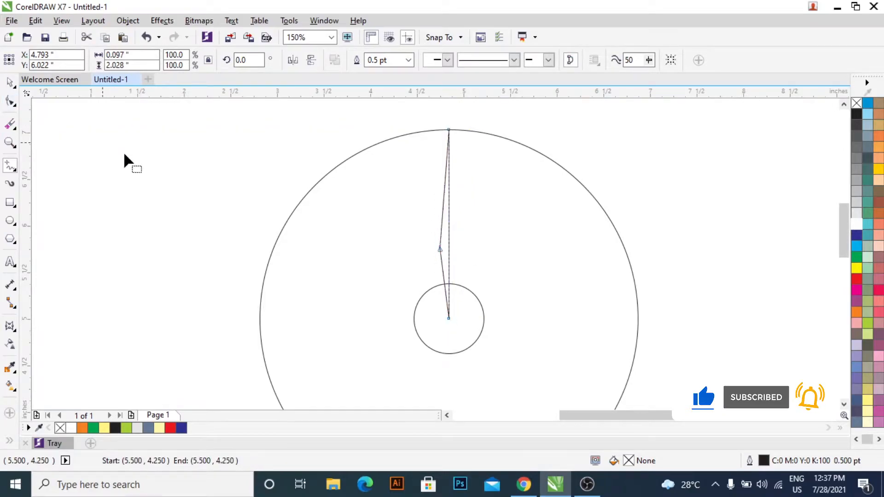
- Shrink the inner circle about its centre to about 0.51 inches in diameter
{"action": "key", "text": "F10"}
{"action": "scroll", "coordinate": [465, 291], "scroll_direction": "up", "scroll_amount": 3}
{"action": "scroll", "coordinate": [429, 363], "scroll_direction": "down", "scroll_amount": 1}
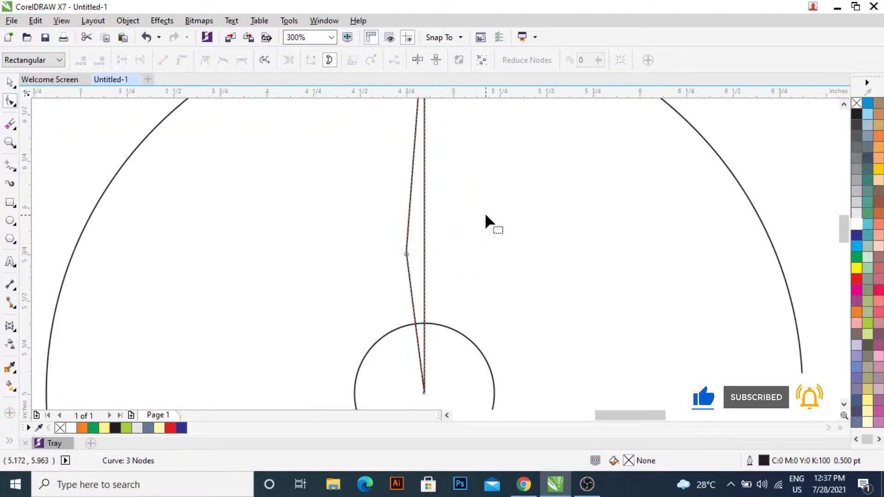
{"action": "key", "text": "space"}
{"action": "left_click", "coordinate": [470, 344]}
{"action": "left_click_drag", "start_coordinate": [498, 320], "coordinate": [503, 338]}
- Complete the spoke by mirroring a copy of the triangle to the right and welding both halves into one blue shape
{"action": "left_click", "coordinate": [407, 250]}
{"action": "left_click_drag", "start_coordinate": [401, 205], "coordinate": [442, 230]}
{"action": "left_click", "coordinate": [856, 235]}
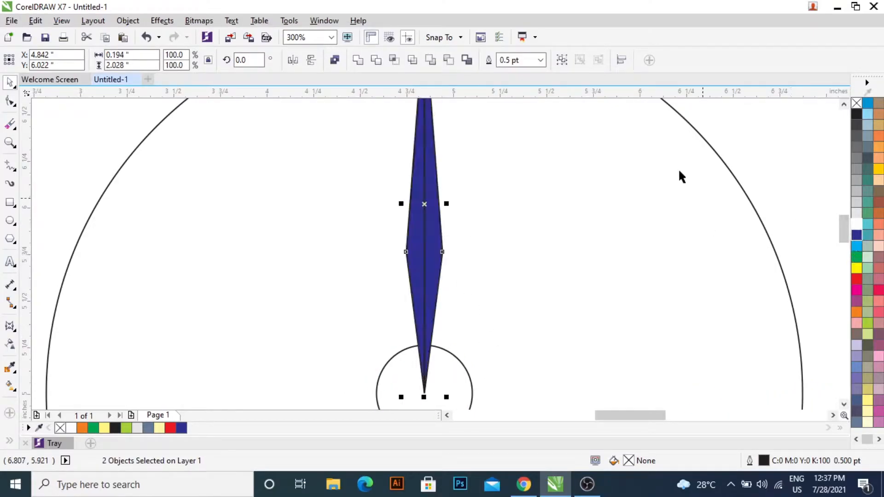
{"action": "left_click", "coordinate": [358, 60]}
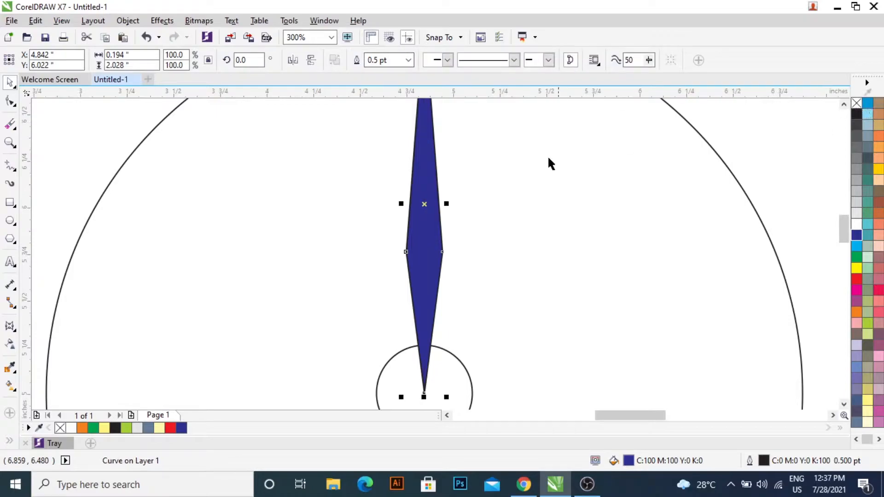
- Remove the spoke's outline and place a horizontal and a vertical guideline crossing at the circles' centre
{"action": "key", "text": "F3"}
{"action": "left_click", "coordinate": [565, 148]}
{"action": "left_click", "coordinate": [465, 294]}
{"action": "scroll", "coordinate": [472, 304], "scroll_direction": "up", "scroll_amount": 4}
{"action": "scroll", "coordinate": [472, 303], "scroll_direction": "up", "scroll_amount": 3}
{"action": "left_click_drag", "start_coordinate": [412, 92], "coordinate": [445, 205]}
{"action": "left_click", "coordinate": [424, 252]}
{"action": "left_click_drag", "start_coordinate": [29, 201], "coordinate": [444, 208]}
{"action": "scroll", "coordinate": [426, 241], "scroll_direction": "down", "scroll_amount": 2}
{"action": "scroll", "coordinate": [419, 236], "scroll_direction": "down", "scroll_amount": 5}
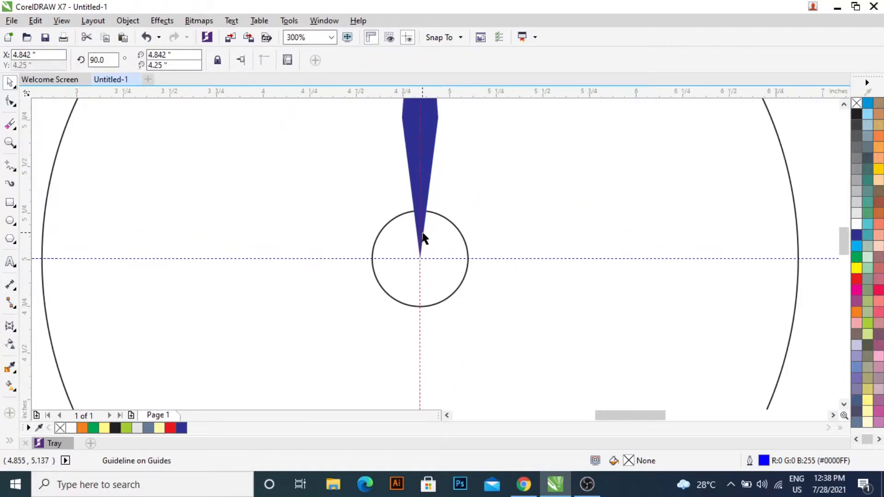
- Try to rotate the spoke clockwise about the circles' centre
{"action": "scroll", "coordinate": [422, 232], "scroll_direction": "up", "scroll_amount": 3}
{"action": "left_click", "coordinate": [415, 234]}
{"action": "left_click", "coordinate": [413, 212]}
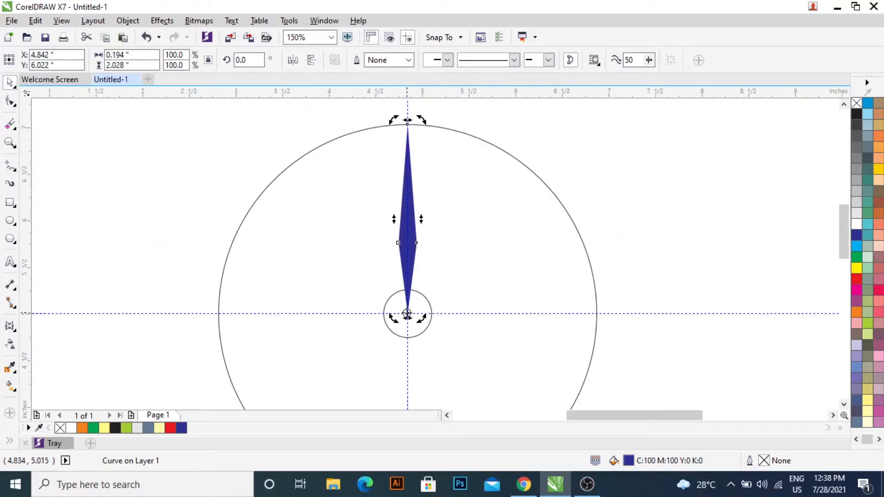
{"action": "left_click_drag", "start_coordinate": [408, 121], "coordinate": [456, 138]}
{"action": "key", "text": "ctrl+z"}
- Narrow the spoke symmetrically to 59.6% of its width
{"action": "left_click", "coordinate": [511, 126]}
{"action": "left_click", "coordinate": [413, 232]}
{"action": "scroll", "coordinate": [413, 232], "scroll_direction": "up", "scroll_amount": 3}
{"action": "left_click_drag", "start_coordinate": [427, 178], "coordinate": [410, 178]}
{"action": "scroll", "coordinate": [418, 214], "scroll_direction": "down", "scroll_amount": 3}
- Copy the spoke clockwise around the circles' centre at 15° intervals to make a full ring of 24 spokes
{"action": "left_click", "coordinate": [409, 202]}
{"action": "left_click_drag", "start_coordinate": [398, 104], "coordinate": [445, 117]}
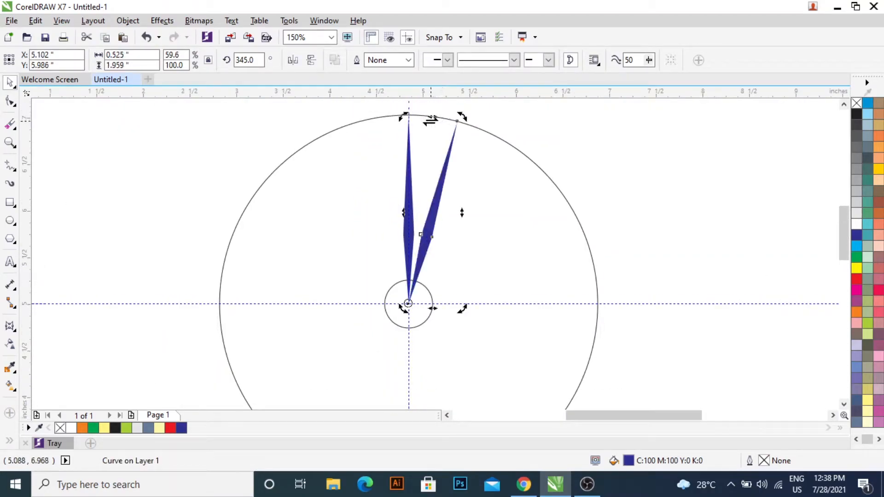
{"action": "key", "text": "ctrl+r"}
{"action": "key", "text": "ctrl+r"}
{"action": "key", "text": "ctrl+r"}
{"action": "key", "text": "ctrl+r"}
{"action": "key", "text": "ctrl+r"}
{"action": "key", "text": "ctrl+r"}
{"action": "key", "text": "ctrl+r"}
{"action": "key", "text": "ctrl+r"}
{"action": "key", "text": "ctrl+r"}
{"action": "key", "text": "ctrl+r"}
{"action": "key", "text": "ctrl+r"}
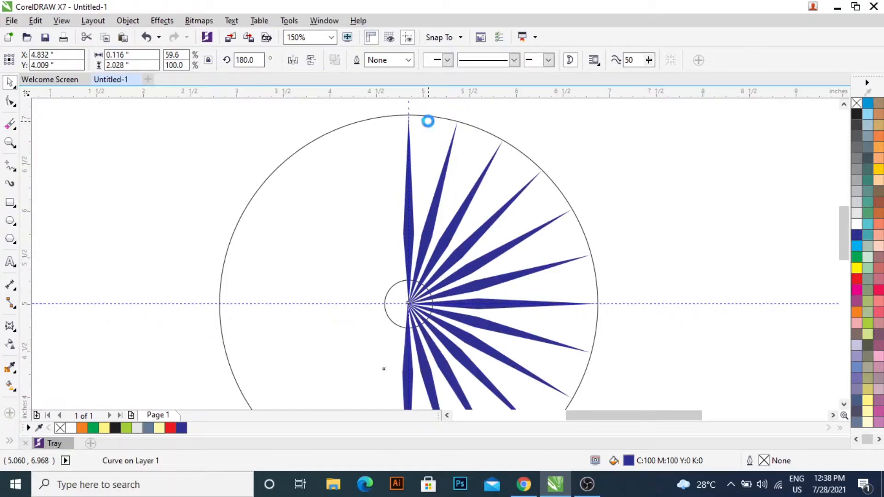
{"action": "key", "text": "ctrl+r"}
{"action": "key", "text": "ctrl+r"}
{"action": "key", "text": "ctrl+r"}
{"action": "key", "text": "ctrl+r"}
{"action": "key", "text": "ctrl+r"}
{"action": "key", "text": "ctrl+r"}
{"action": "key", "text": "ctrl+r"}
{"action": "key", "text": "ctrl+r"}
{"action": "key", "text": "ctrl+r"}
{"action": "key", "text": "ctrl+r"}
{"action": "key", "text": "ctrl+r"}
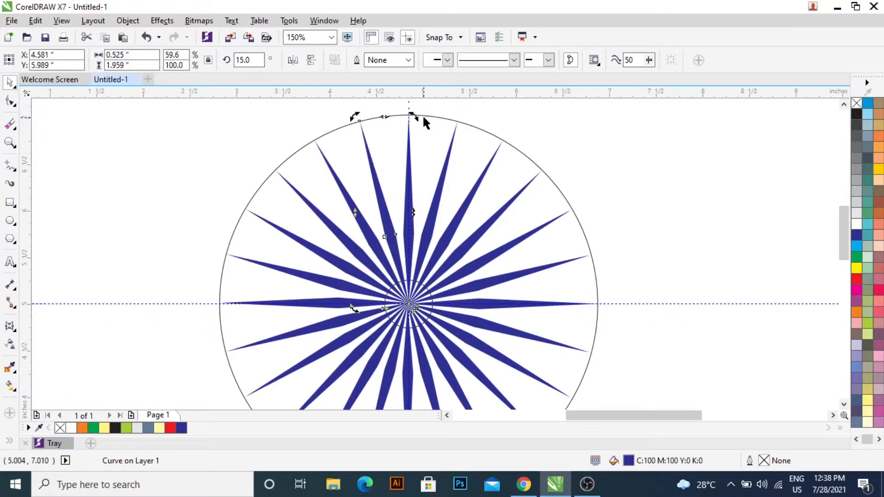
- Select all 24 spokes without the circles and group them
{"action": "left_click", "coordinate": [634, 154]}
{"action": "left_click", "coordinate": [413, 284]}
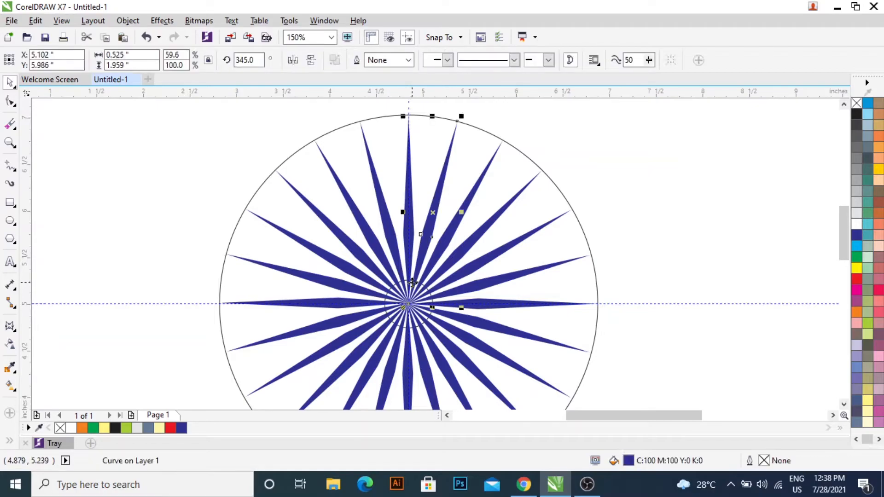
{"action": "left_click", "coordinate": [395, 289]}
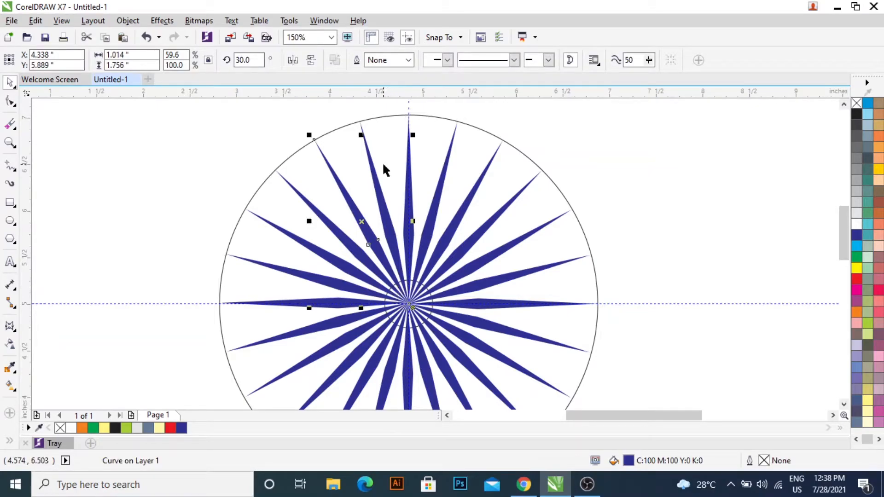
{"action": "left_click", "coordinate": [413, 281]}
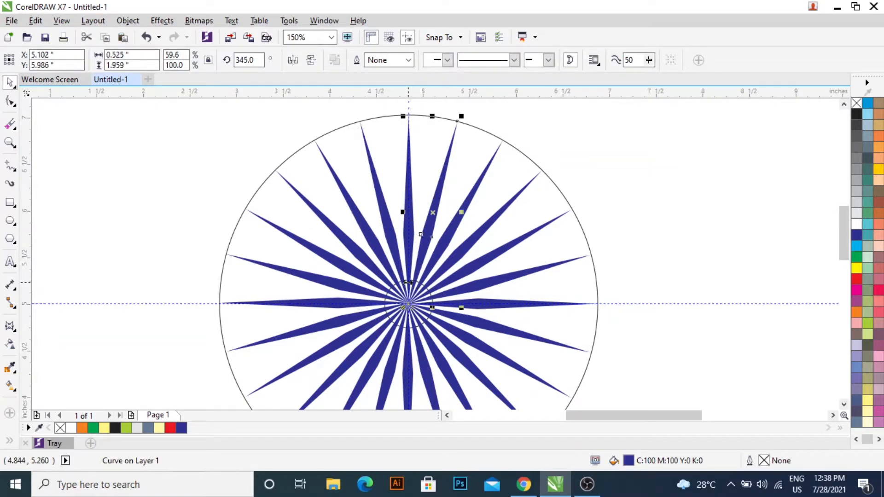
{"action": "scroll", "coordinate": [408, 282], "scroll_direction": "up", "scroll_amount": 2}
{"action": "left_click", "coordinate": [423, 272]}
{"action": "scroll", "coordinate": [417, 277], "scroll_direction": "down", "scroll_amount": 3}
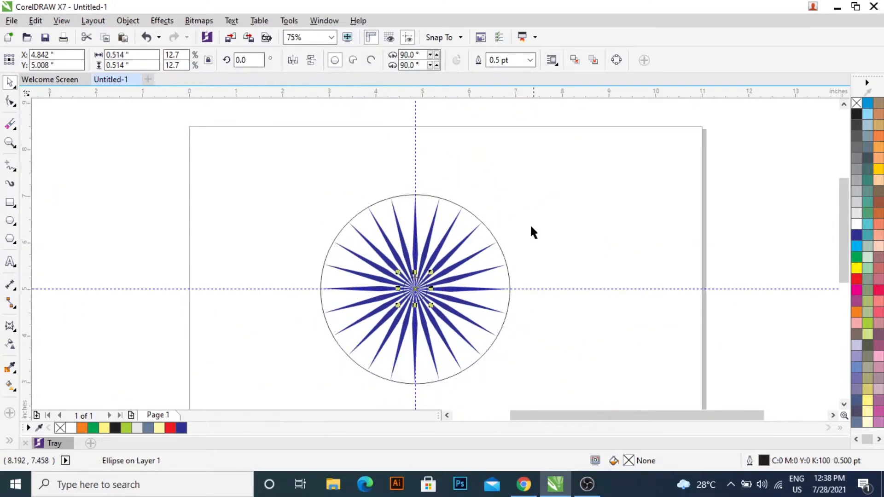
{"action": "left_click", "coordinate": [469, 212], "text": "shift"}
{"action": "left_click_drag", "start_coordinate": [612, 166], "coordinate": [264, 411]}
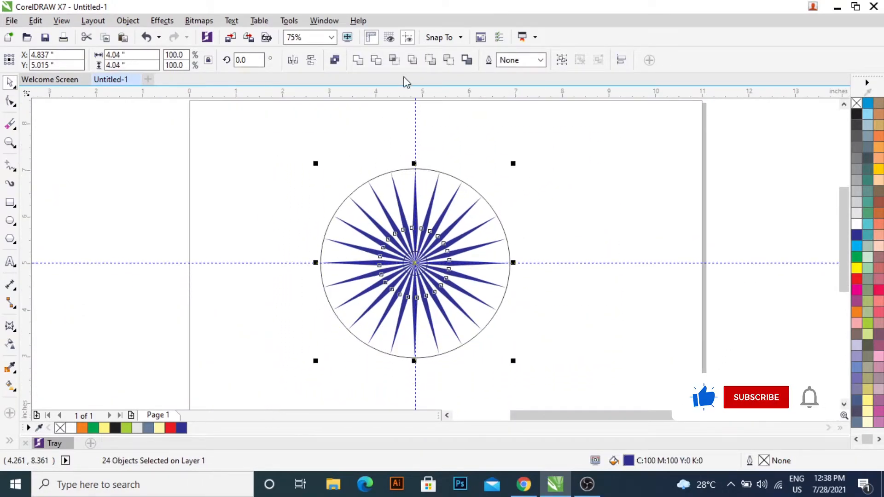
{"action": "key", "text": "ctrl+g"}
- Rotate the spoke group about its centre so the vertical guideline runs midway between two spokes
{"action": "left_click", "coordinate": [418, 203]}
{"action": "scroll", "coordinate": [418, 203], "scroll_direction": "up", "scroll_amount": 1}
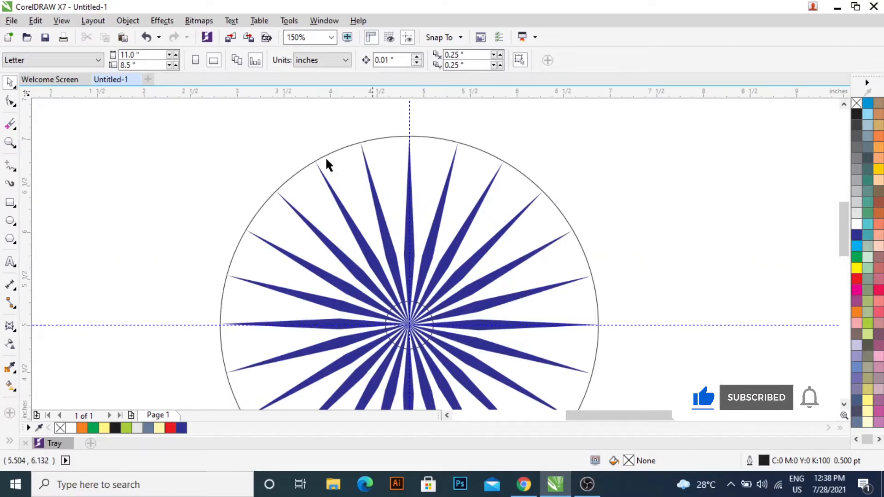
{"action": "left_click", "coordinate": [447, 169]}
{"action": "left_click", "coordinate": [450, 170]}
{"action": "left_click_drag", "start_coordinate": [602, 133], "coordinate": [620, 162]}
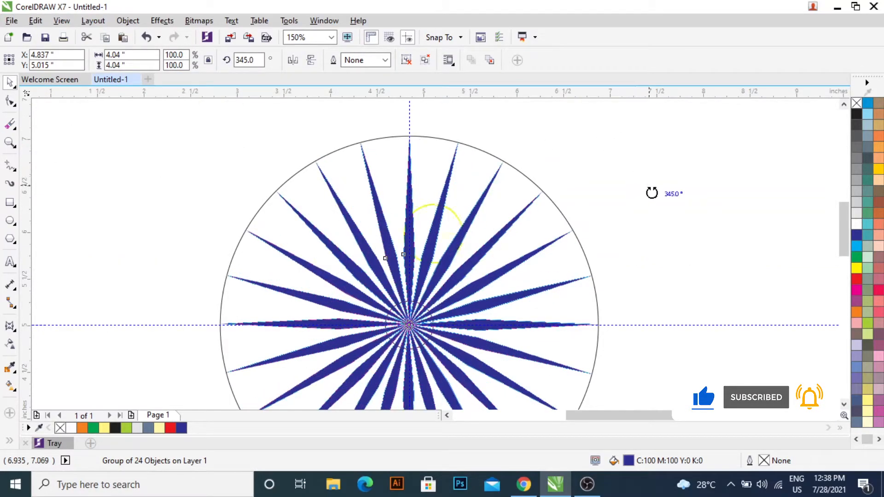
{"action": "left_click_drag", "start_coordinate": [652, 192], "coordinate": [652, 192]}
{"action": "left_click_drag", "start_coordinate": [602, 131], "coordinate": [639, 149]}
{"action": "left_click", "coordinate": [470, 118]}
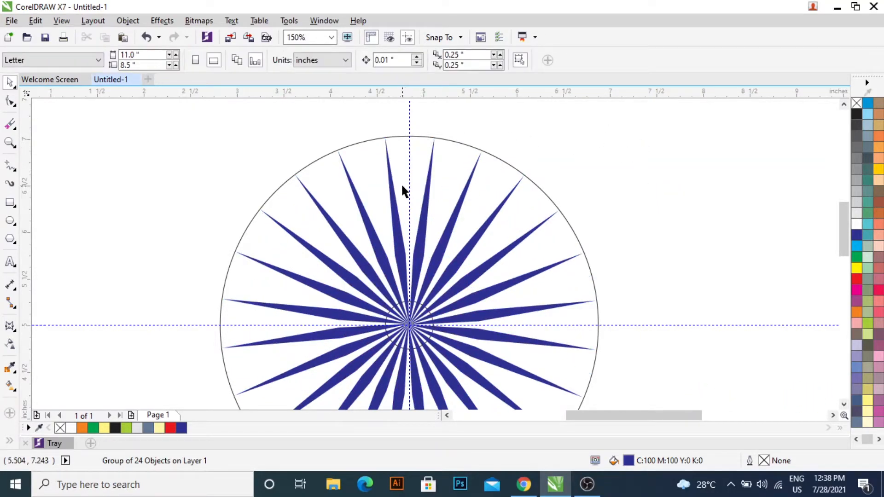
- Draw a circle about 0.3 inches in diameter centred where the vertical guideline crosses the top of the large circle
{"action": "left_click", "coordinate": [11, 221]}
{"action": "scroll", "coordinate": [414, 158], "scroll_direction": "up", "scroll_amount": 4}
{"action": "left_click_drag", "start_coordinate": [408, 243], "coordinate": [454, 296]}
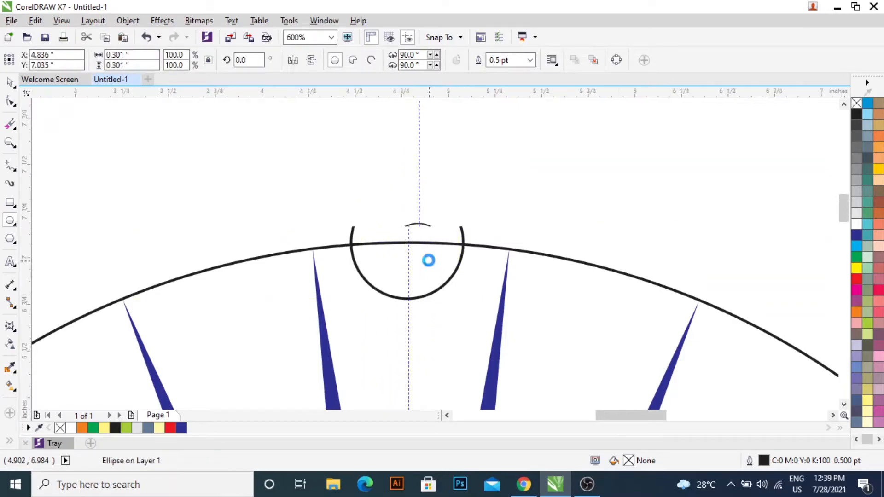
- Fill the small circle with blue (C100 M100 Y0 K0) and remove its outline
{"action": "scroll", "coordinate": [425, 258], "scroll_direction": "down", "scroll_amount": 4}
{"action": "left_click", "coordinate": [856, 235]}
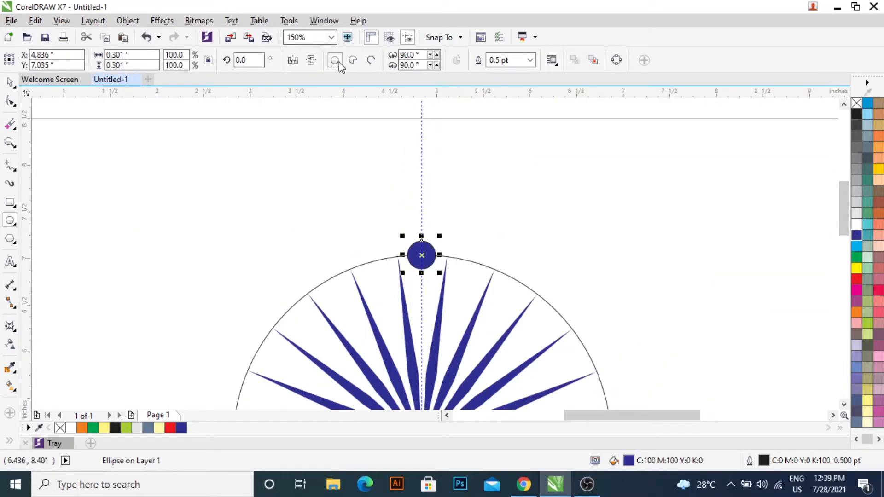
{"action": "right_click", "coordinate": [857, 104]}
{"action": "scroll", "coordinate": [460, 186], "scroll_direction": "down", "scroll_amount": 1}
{"action": "scroll", "coordinate": [446, 233], "scroll_direction": "up", "scroll_amount": 1}
- Copy the small blue circle around the wheel's centre at 15° intervals to make a full ring of 24 dots
{"action": "key", "text": "space"}
{"action": "scroll", "coordinate": [442, 202], "scroll_direction": "down", "scroll_amount": 2}
{"action": "scroll", "coordinate": [442, 202], "scroll_direction": "down", "scroll_amount": 1}
{"action": "left_click", "coordinate": [440, 140]}
{"action": "left_click", "coordinate": [445, 144]}
{"action": "left_click", "coordinate": [442, 146]}
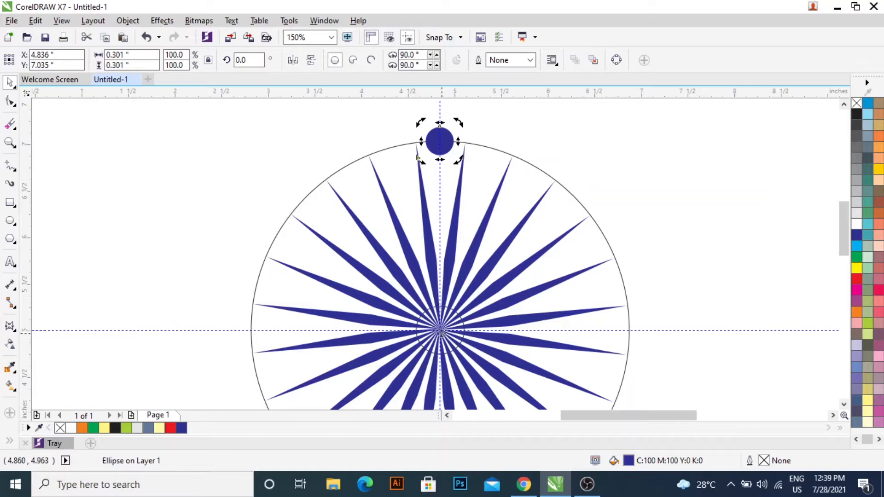
{"action": "left_click_drag", "start_coordinate": [416, 130], "coordinate": [458, 126]}
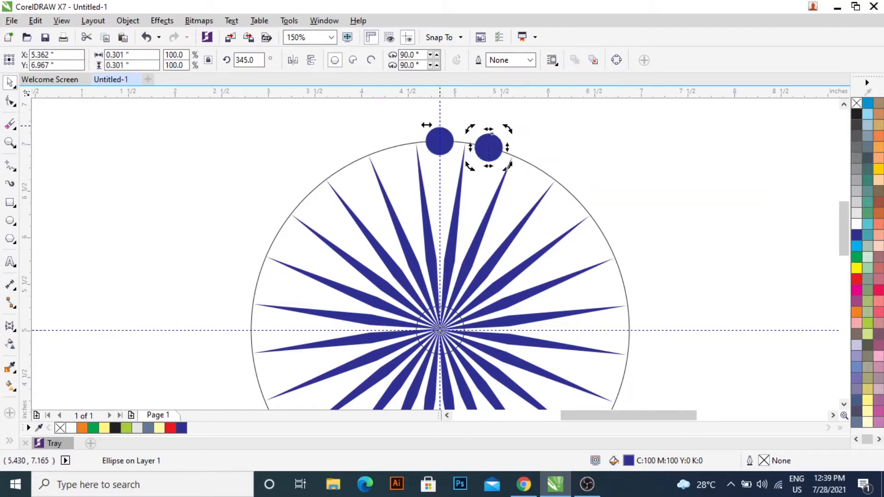
{"action": "key", "text": "ctrl+r"}
{"action": "key", "text": "ctrl+r"}
{"action": "key", "text": "ctrl+r"}
{"action": "key", "text": "ctrl+r"}
{"action": "key", "text": "ctrl+r"}
{"action": "key", "text": "ctrl+r"}
{"action": "key", "text": "ctrl+r"}
{"action": "key", "text": "ctrl+r"}
{"action": "key", "text": "ctrl+r"}
{"action": "key", "text": "ctrl+r"}
{"action": "key", "text": "ctrl+r"}
{"action": "key", "text": "ctrl+r"}
{"action": "key", "text": "ctrl+r"}
{"action": "key", "text": "ctrl+r"}
{"action": "key", "text": "ctrl+r"}
{"action": "key", "text": "ctrl+r"}
{"action": "key", "text": "ctrl+r"}
{"action": "key", "text": "ctrl+r"}
{"action": "key", "text": "ctrl+r"}
{"action": "key", "text": "ctrl+r"}
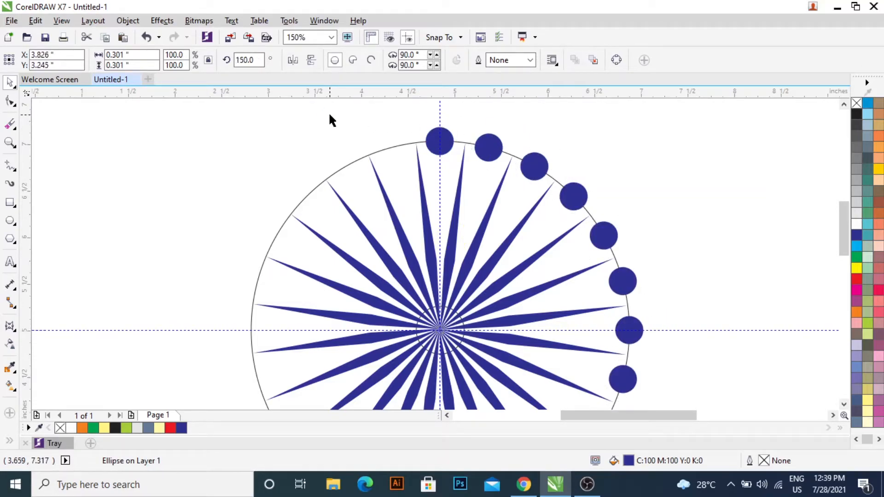
{"action": "key", "text": "ctrl+r"}
{"action": "key", "text": "ctrl+r"}
{"action": "key", "text": "F3"}
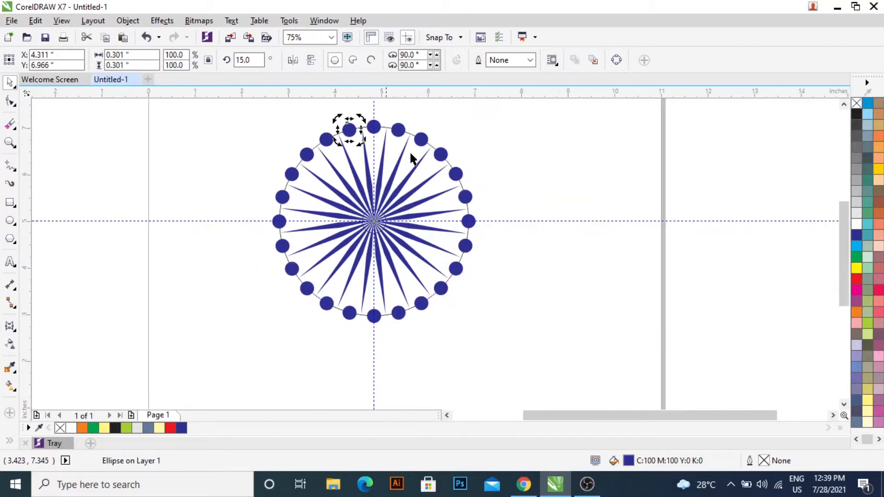
- Create an enlarged concentric copy of the large circle, about 4.62 inches in diameter
{"action": "key", "text": "Escape"}
{"action": "left_click", "coordinate": [400, 163]}
{"action": "left_click_drag", "start_coordinate": [473, 145], "coordinate": [493, 134]}
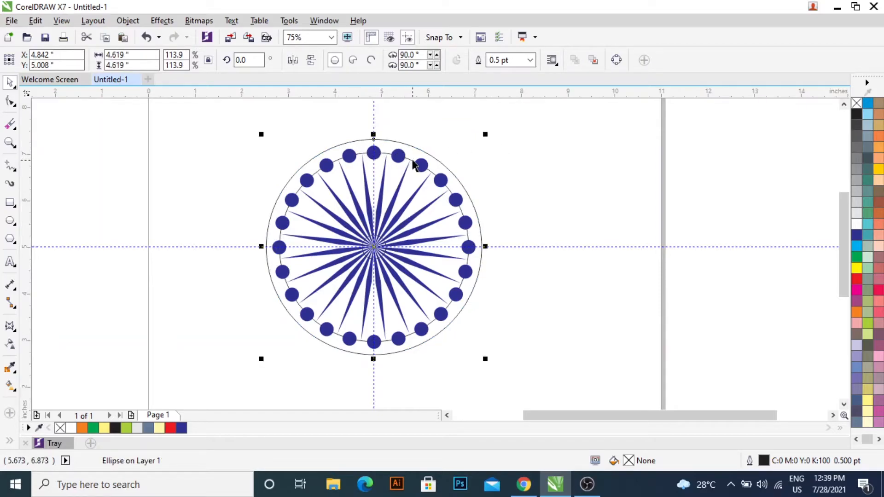
- Try a white fill on the enlarged outer circle
{"action": "left_click", "coordinate": [420, 165], "text": "shift"}
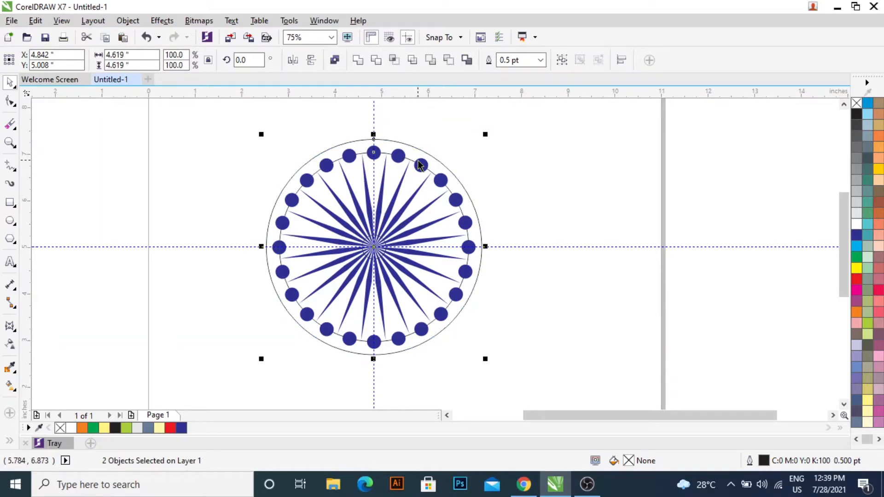
{"action": "left_click", "coordinate": [571, 150]}
{"action": "left_click", "coordinate": [450, 172]}
{"action": "left_click", "coordinate": [856, 225]}
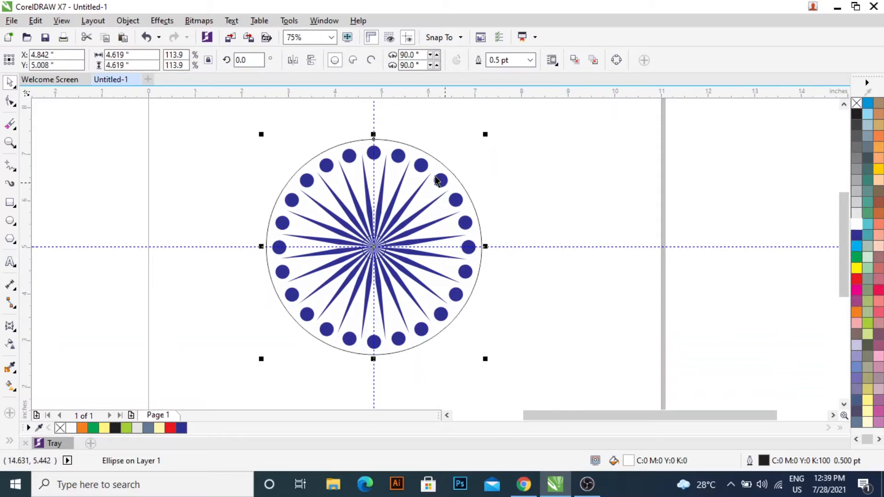
{"action": "left_click_drag", "start_coordinate": [408, 147], "coordinate": [452, 131]}
{"action": "key", "text": "ctrl+z"}
- Give the outer circle a blue fill (C100 M100 Y0 K0) without outline and send it behind all other objects
{"action": "left_click", "coordinate": [856, 235]}
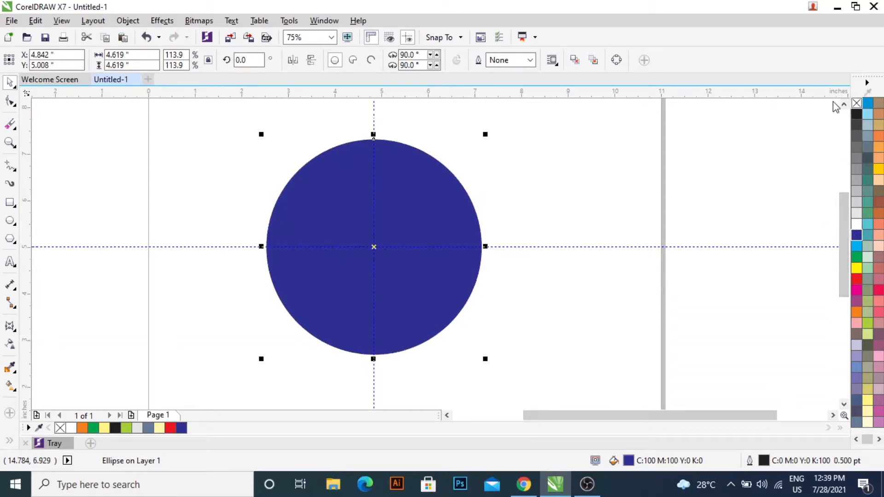
{"action": "right_click", "coordinate": [856, 103]}
{"action": "key", "text": "shift+Page_Down"}
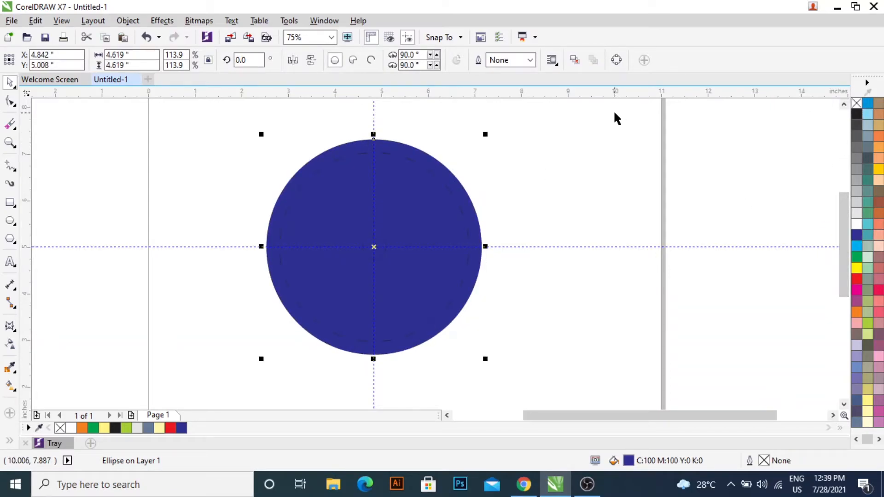
{"action": "left_click", "coordinate": [684, 127]}
- Fill the large inner circle behind the spokes with white, leaving a blue rim around it
{"action": "left_click_drag", "start_coordinate": [445, 186], "coordinate": [488, 207]}
{"action": "key", "text": "ctrl+z"}
{"action": "left_click", "coordinate": [855, 225]}
{"action": "left_click", "coordinate": [572, 154]}
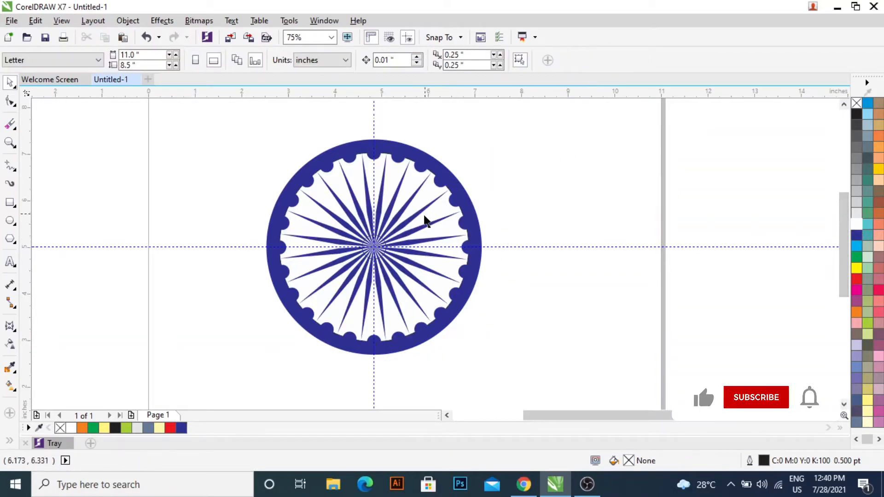
- Delete both guidelines crossing at the wheel's centre
{"action": "left_click", "coordinate": [374, 134]}
{"action": "key", "text": "ctrl+a"}
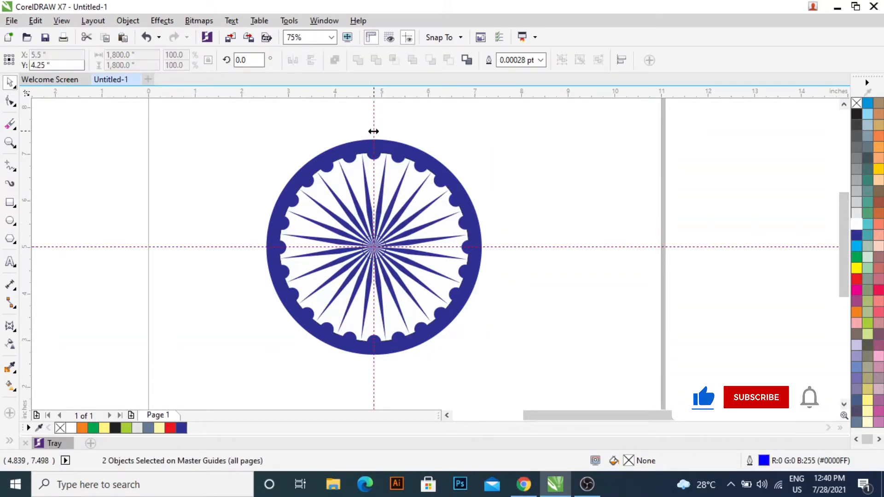
{"action": "key", "text": "Delete"}
- Fill the small hub circle at the centre of the spokes with blue (C100 M100 Y0 K0)
{"action": "scroll", "coordinate": [359, 252], "scroll_direction": "up", "scroll_amount": 2}
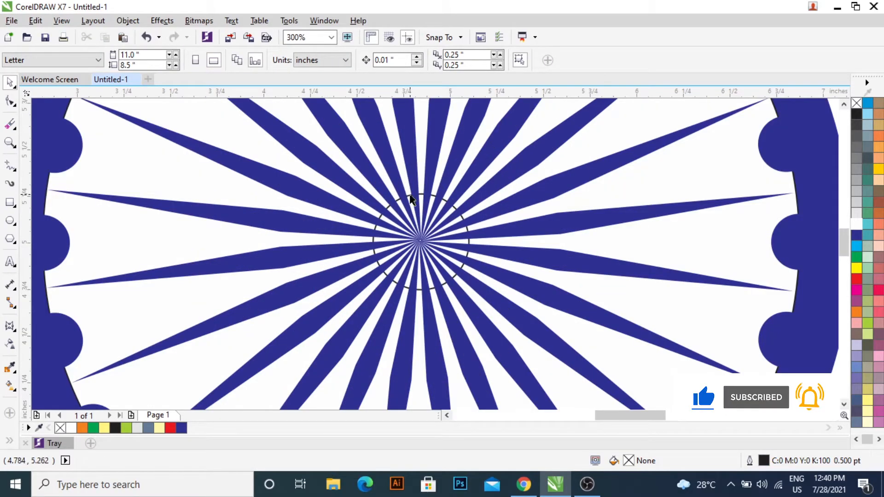
{"action": "left_click", "coordinate": [411, 199]}
{"action": "left_click", "coordinate": [409, 193]}
{"action": "left_click", "coordinate": [855, 236]}
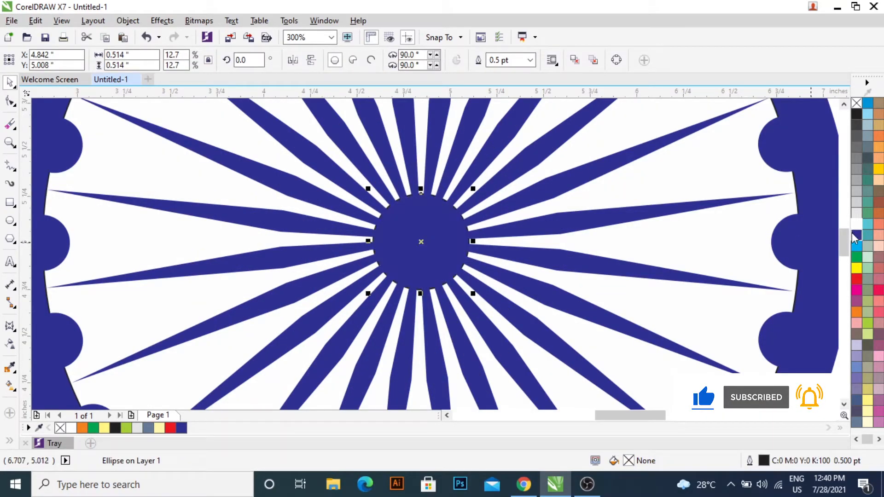
{"action": "left_click", "coordinate": [855, 237]}
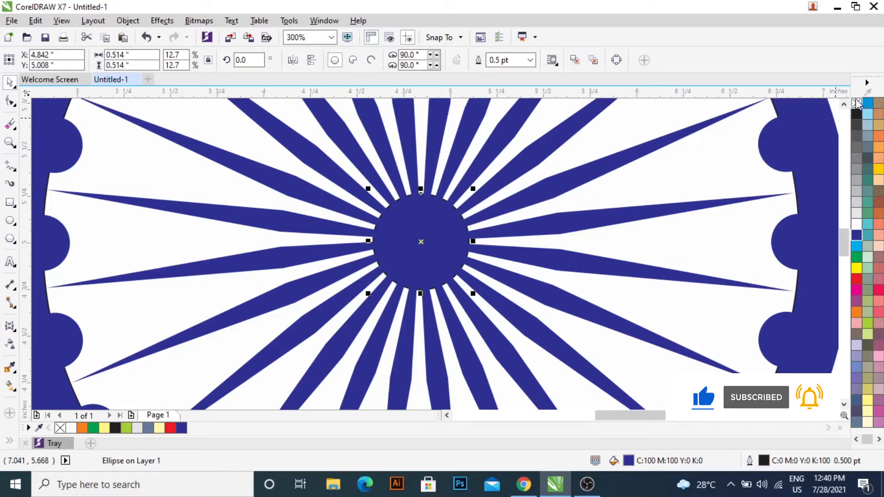
- Group all the objects that make up the wheel
{"action": "scroll", "coordinate": [543, 218], "scroll_direction": "down", "scroll_amount": 3}
{"action": "left_click_drag", "start_coordinate": [628, 158], "coordinate": [409, 292]}
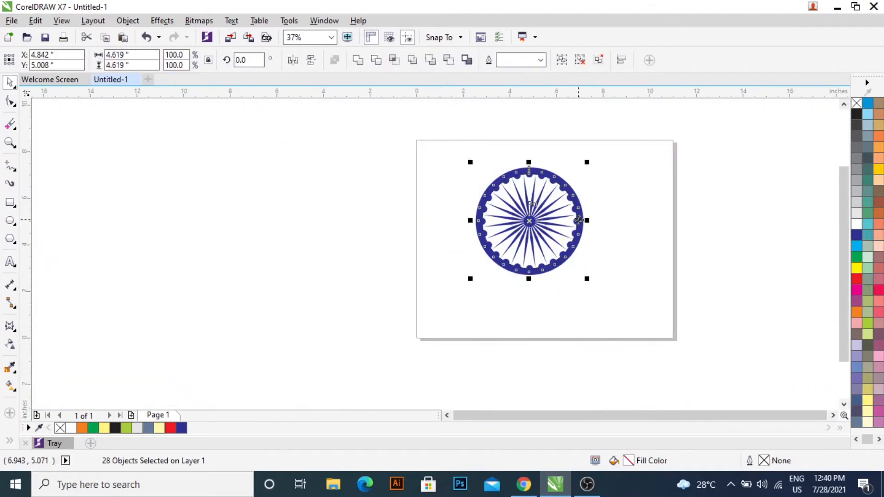
{"action": "key", "text": "ctrl+g"}
- Reposition the wheel group in the left half of the page and place a duplicate beside it on the right
{"action": "left_click_drag", "start_coordinate": [523, 218], "coordinate": [612, 240]}
{"action": "right_click", "coordinate": [612, 240]}
{"action": "left_click", "coordinate": [745, 205]}
{"action": "key", "text": "F6"}
{"action": "left_click_drag", "start_coordinate": [750, 158], "coordinate": [514, 189]}
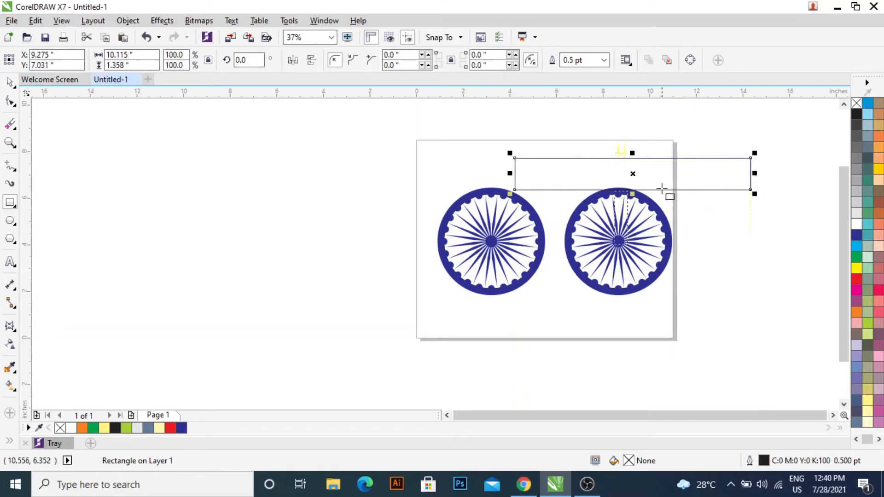
{"action": "key", "text": "Delete"}
- Delete the duplicate wheel and draw a circle about 3.56 inches in diameter to the right of the remaining wheel
{"action": "left_click", "coordinate": [647, 219]}
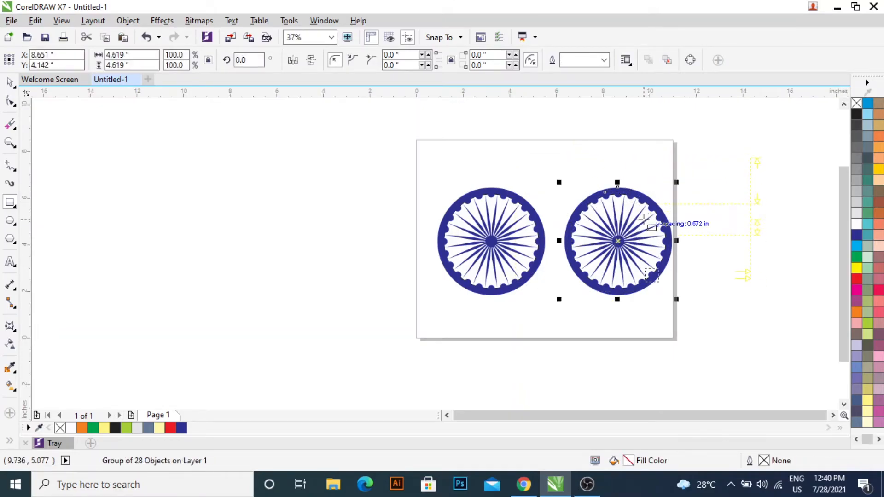
{"action": "key", "text": "Delete"}
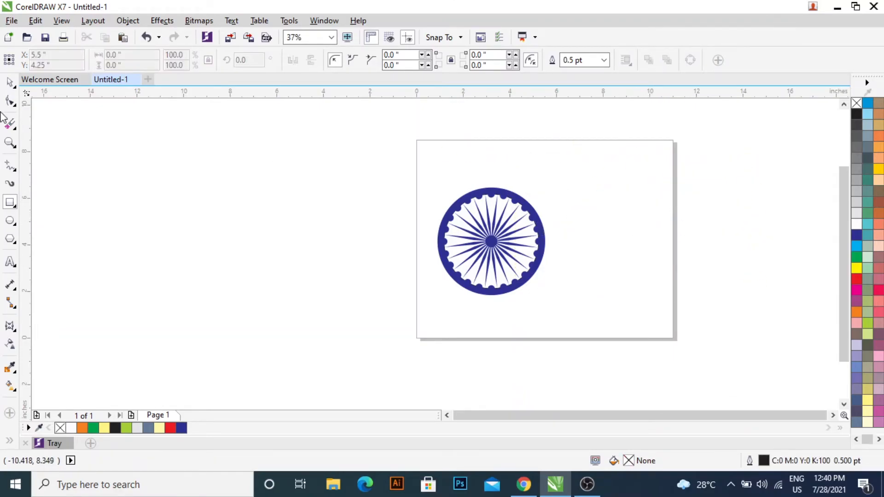
{"action": "left_click", "coordinate": [10, 221]}
{"action": "left_click_drag", "start_coordinate": [551, 183], "coordinate": [643, 275]}
{"action": "key", "text": "space"}
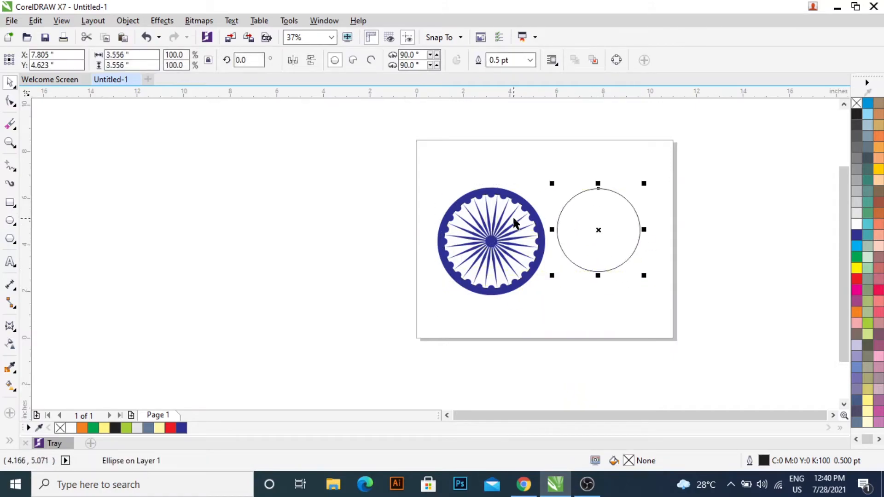
- Align the new circle with the wheel so both centres lie on the same horizontal line
{"action": "left_click", "coordinate": [516, 223], "text": "shift"}
{"action": "key", "text": "c"}
{"action": "left_click", "coordinate": [237, 237]}
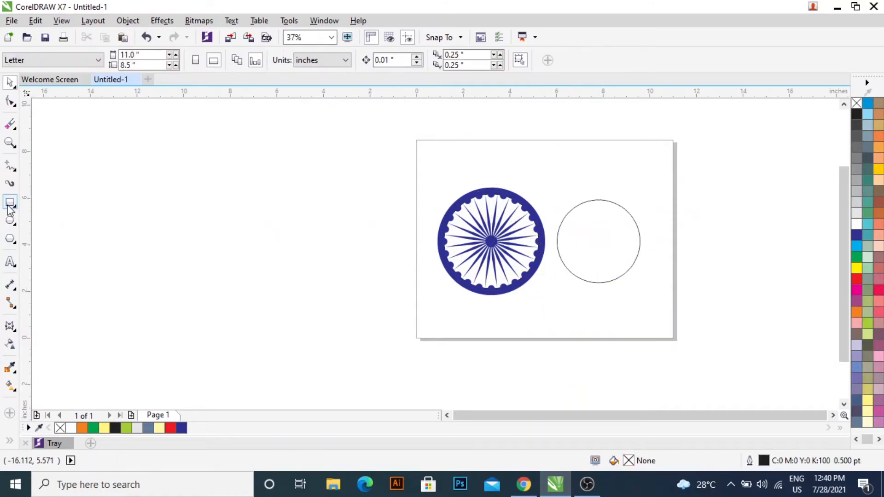
- Draw a rectangle about 6.8 by 1.41 inches from the circle's top edge and stack two copies directly below it
{"action": "left_click", "coordinate": [10, 202]}
{"action": "left_click_drag", "start_coordinate": [681, 188], "coordinate": [522, 231]}
{"action": "key", "text": "space"}
{"action": "mouse_move", "coordinate": [601, 187]}
{"action": "left_mouse_down"}
{"action": "mouse_move", "coordinate": [596, 231]}
{"action": "mouse_move", "coordinate": [632, 237]}
{"action": "left_mouse_up"}
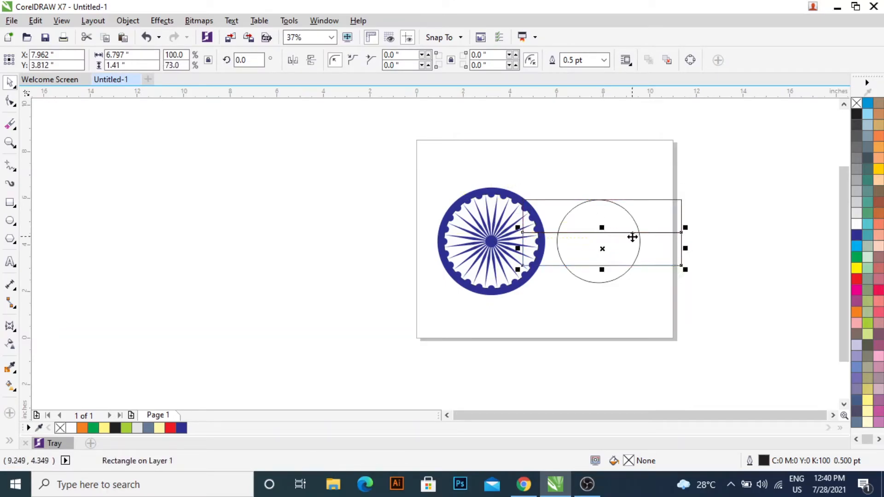
{"action": "key", "text": "ctrl+r"}
- Compress the three stacked rectangles vertically to the circle's height, making each about 1.18 inches high
{"action": "left_click", "coordinate": [656, 233], "text": "shift"}
{"action": "left_click", "coordinate": [658, 200], "text": "shift"}
{"action": "left_click_drag", "start_coordinate": [602, 301], "coordinate": [604, 283]}
{"action": "left_click", "coordinate": [709, 225]}
- Fill the top rectangle with orange, the bottom one with green and the middle one with white
{"action": "left_click", "coordinate": [668, 217]}
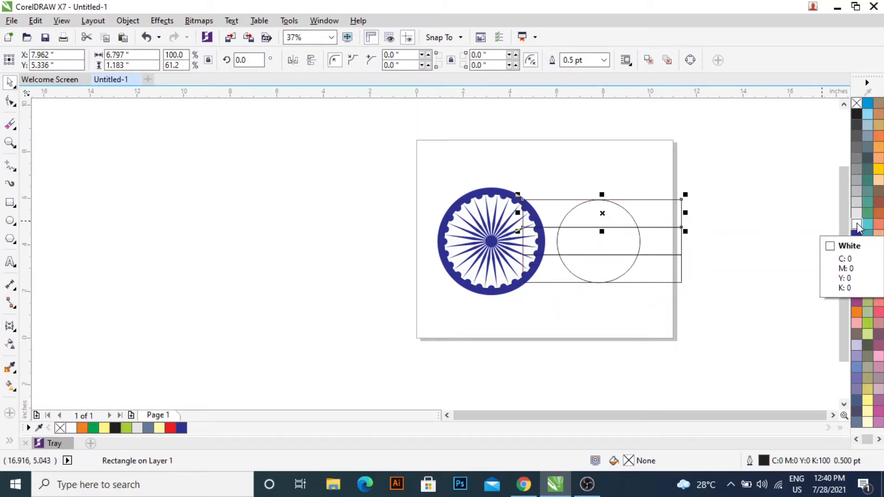
{"action": "left_click", "coordinate": [856, 312]}
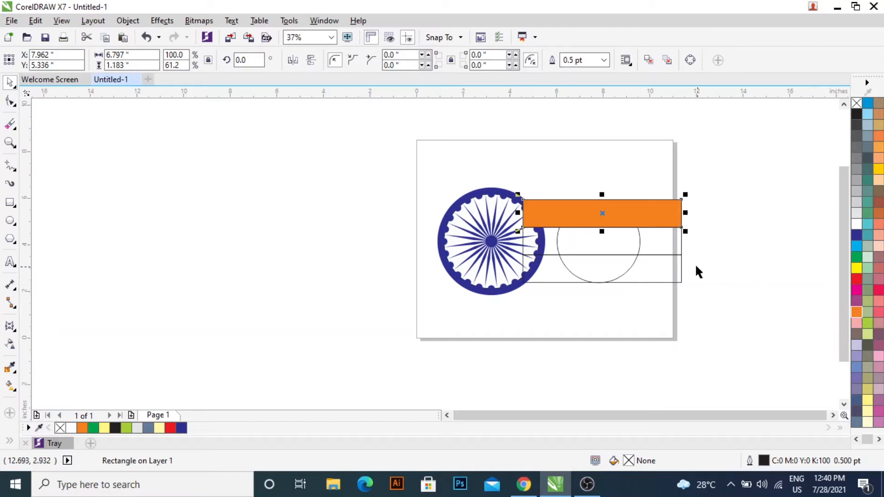
{"action": "left_click", "coordinate": [681, 270]}
{"action": "left_click", "coordinate": [856, 257]}
{"action": "left_click", "coordinate": [658, 235]}
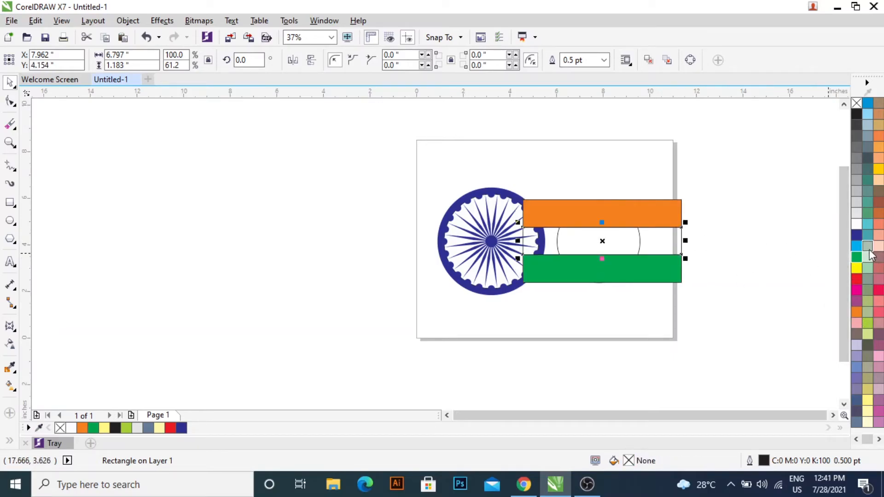
{"action": "left_click", "coordinate": [856, 224]}
{"action": "left_click", "coordinate": [857, 103]}
{"action": "key", "text": "ctrl+z"}
- Remove the outlines of the three coloured stripes and group them
{"action": "left_click", "coordinate": [669, 267], "text": "shift"}
{"action": "left_click", "coordinate": [670, 215], "text": "shift"}
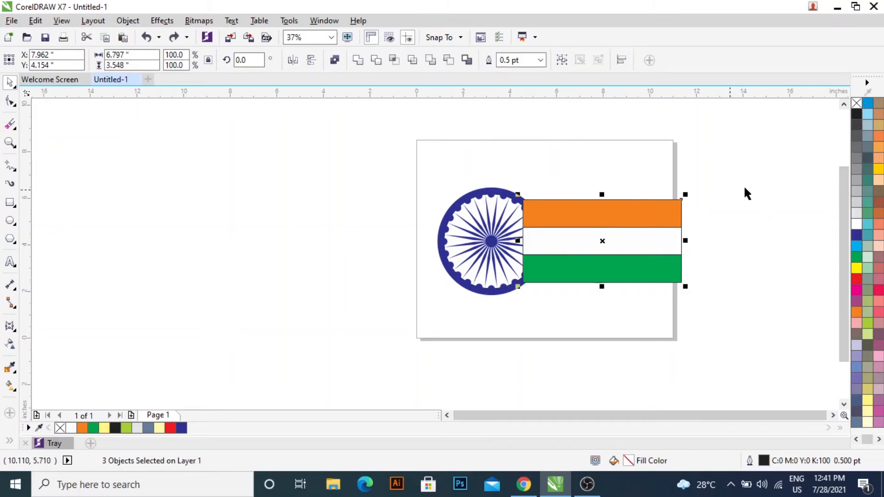
{"action": "right_click", "coordinate": [856, 103]}
{"action": "key", "text": "ctrl+g"}
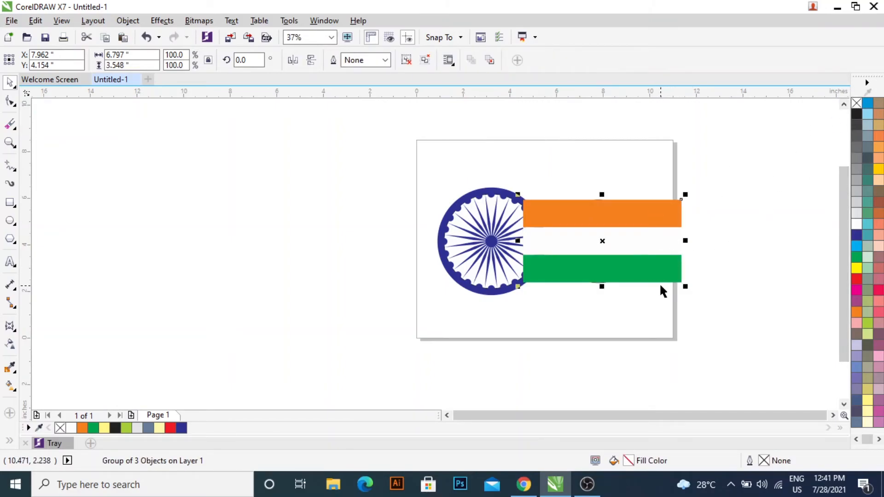
- Send the stripe group behind the other objects and PowerClip it inside the circle
{"action": "key", "text": "shift+Page_Down"}
{"action": "left_click", "coordinate": [133, 19]}
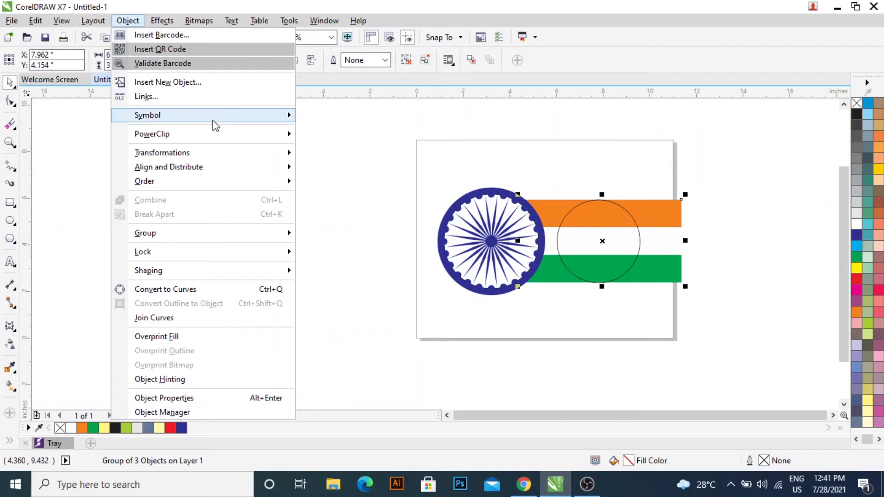
{"action": "mouse_move", "coordinate": [213, 134]}
{"action": "left_click", "coordinate": [321, 141]}
{"action": "left_click", "coordinate": [628, 234]}
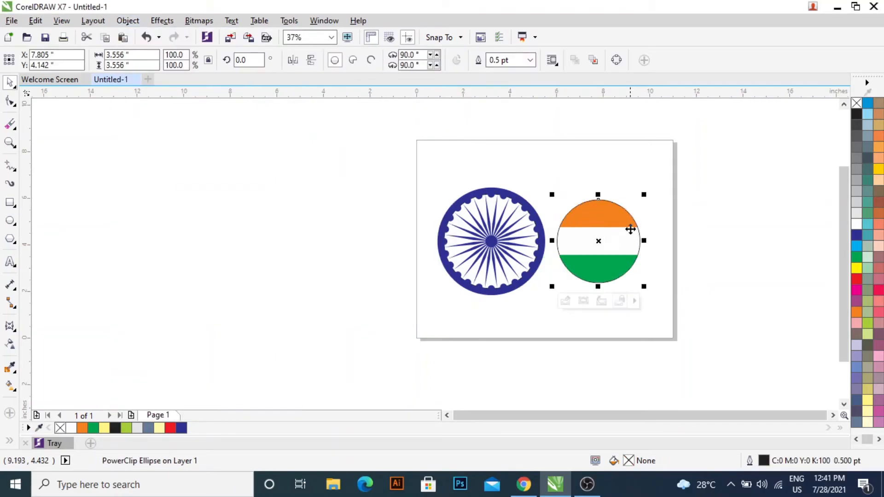
- Remove the outline of the striped circle and enlarge it, shifting it slightly away from the wheel
{"action": "right_click", "coordinate": [856, 103]}
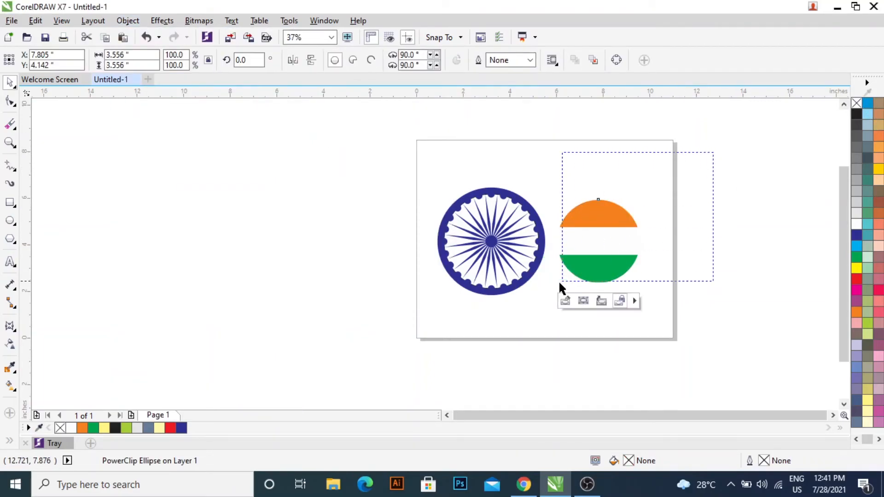
{"action": "left_click_drag", "start_coordinate": [644, 196], "coordinate": [666, 185]}
{"action": "left_click_drag", "start_coordinate": [599, 215], "coordinate": [610, 215]}
{"action": "left_click", "coordinate": [704, 210]}
- Place a reduced copy of the wheel on the white stripe, centred in the striped circle
{"action": "left_click", "coordinate": [528, 215]}
{"action": "left_click_drag", "start_coordinate": [549, 180], "coordinate": [546, 210]}
{"action": "left_click_drag", "start_coordinate": [490, 240], "coordinate": [610, 241]}
{"action": "left_click_drag", "start_coordinate": [643, 212], "coordinate": [646, 231]}
{"action": "left_click", "coordinate": [614, 204], "text": "shift"}
{"action": "left_click", "coordinate": [742, 197]}
{"action": "left_click_drag", "start_coordinate": [723, 149], "coordinate": [393, 324]}
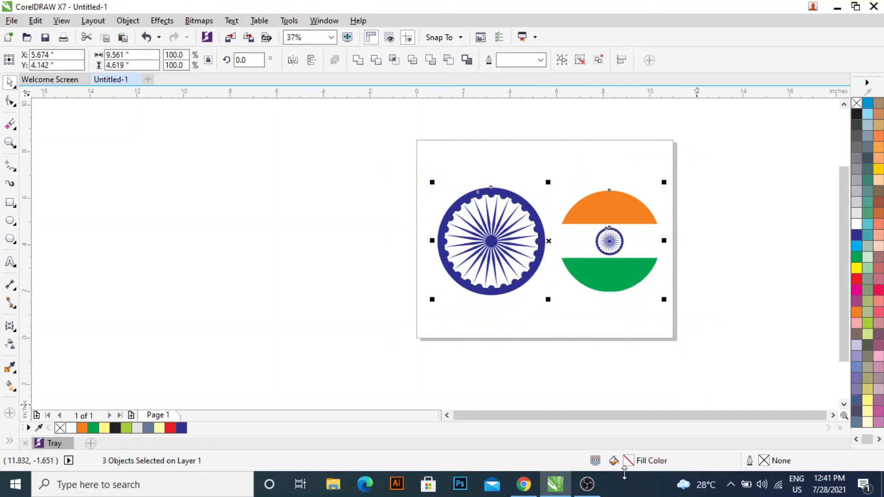
{"action": "key", "text": "shift+F2"}
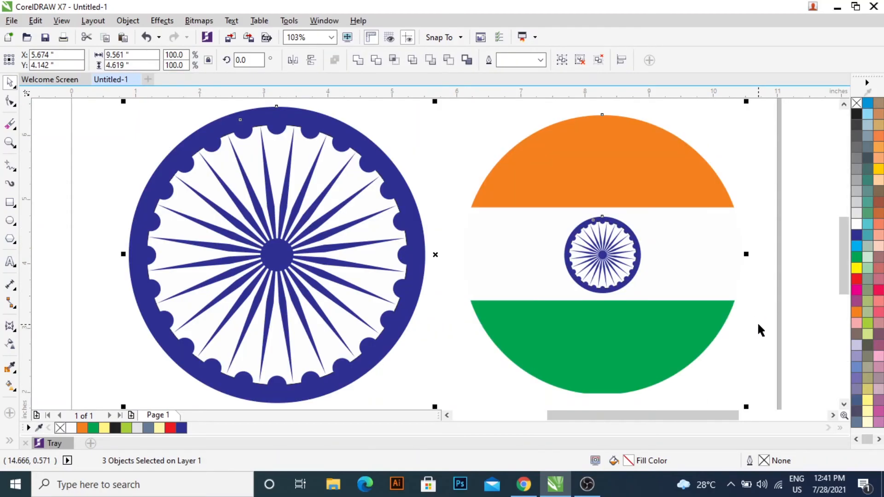
{"action": "left_click", "coordinate": [808, 250]}
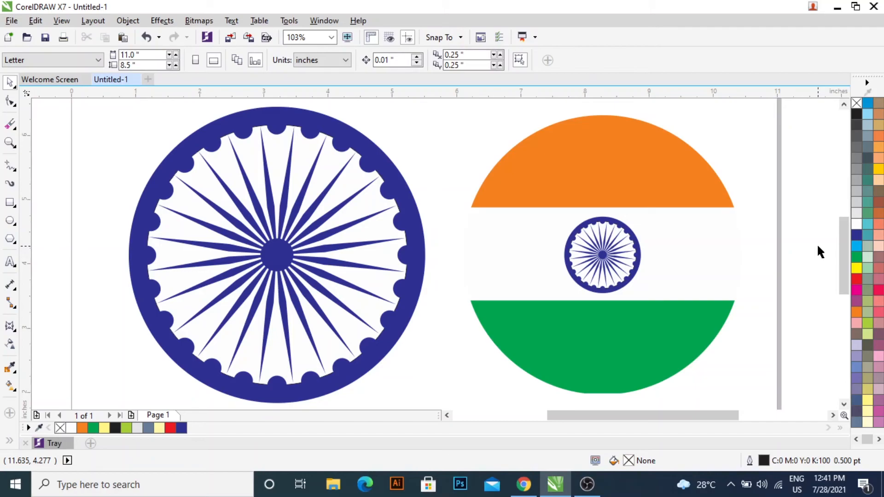